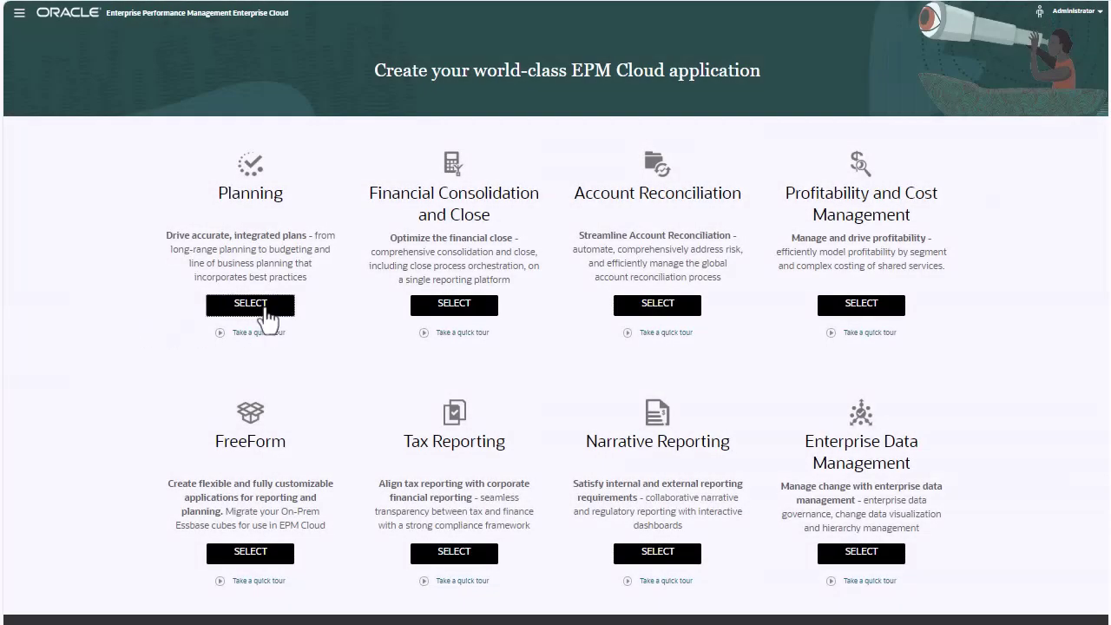
- Start a new Planning application from scratch with the Cash Forecasting application type
click(248, 304)
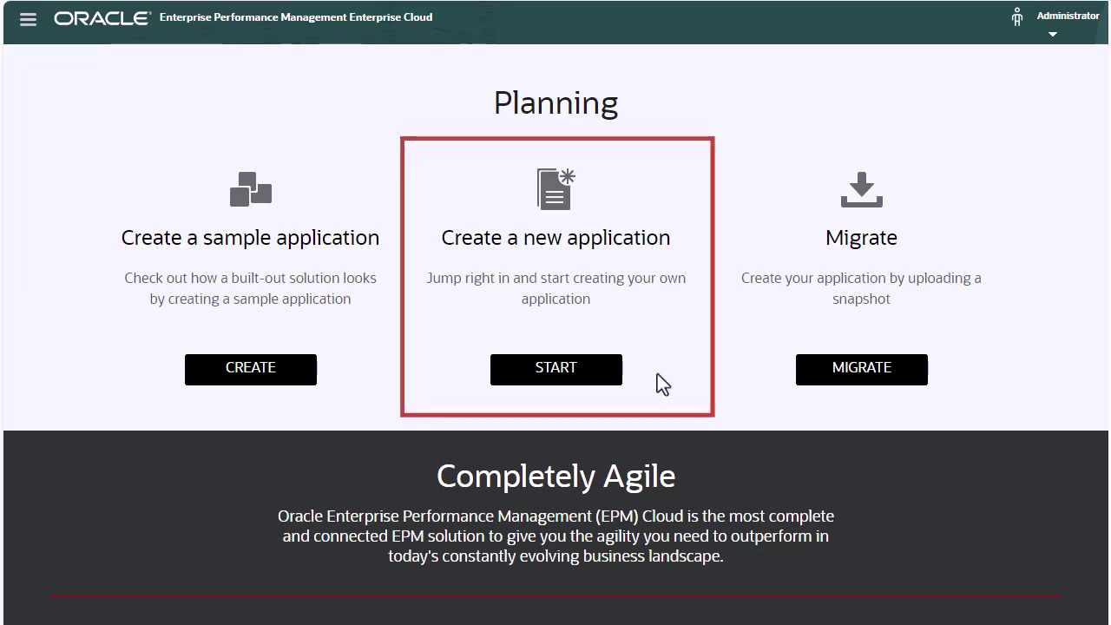
click(576, 375)
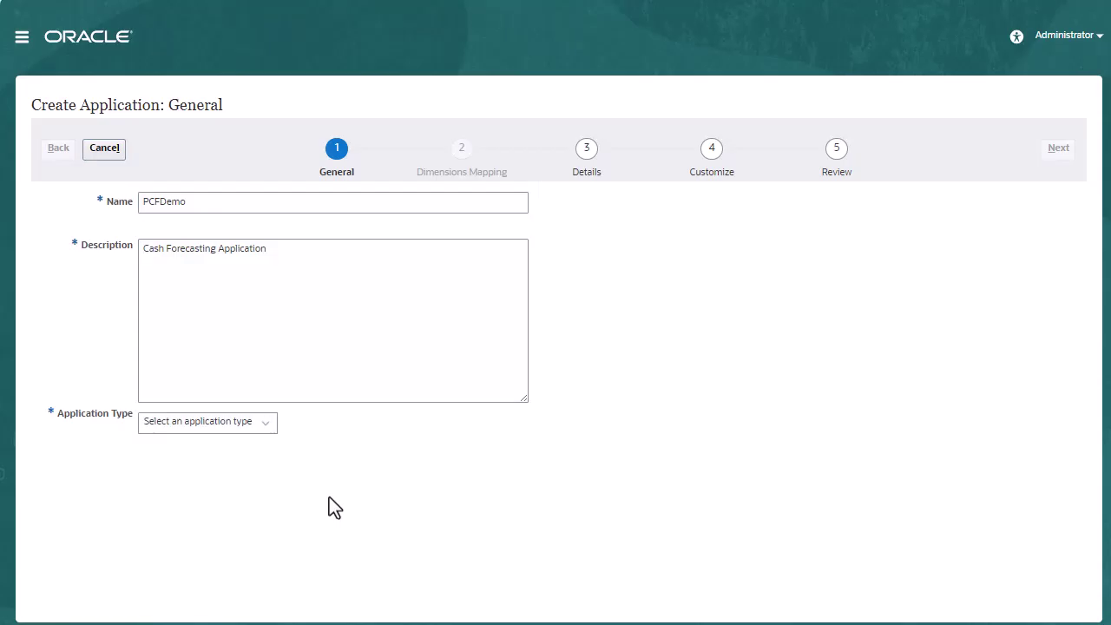
click(261, 423)
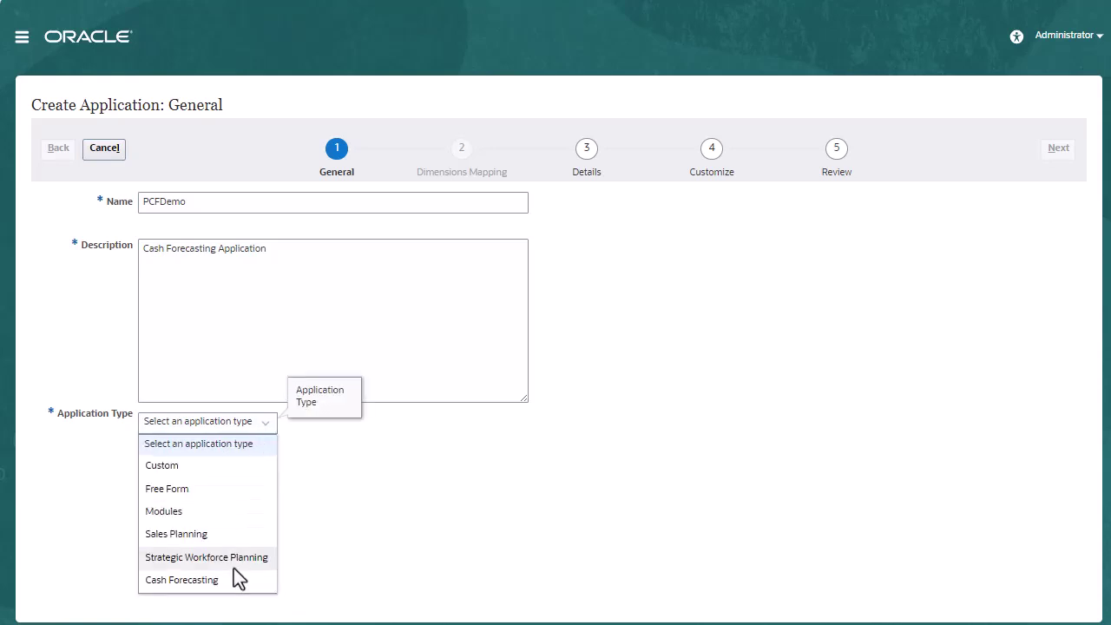
click(236, 573)
click(1053, 153)
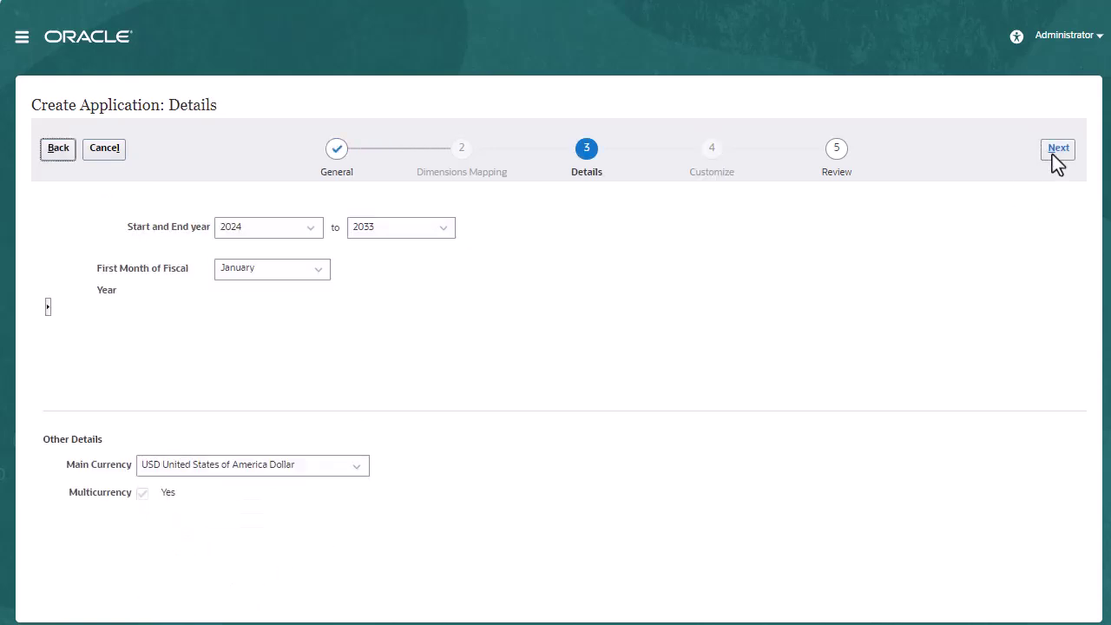
- Set the application start year to 2023 and proceed to the Review page
click(308, 228)
click(286, 401)
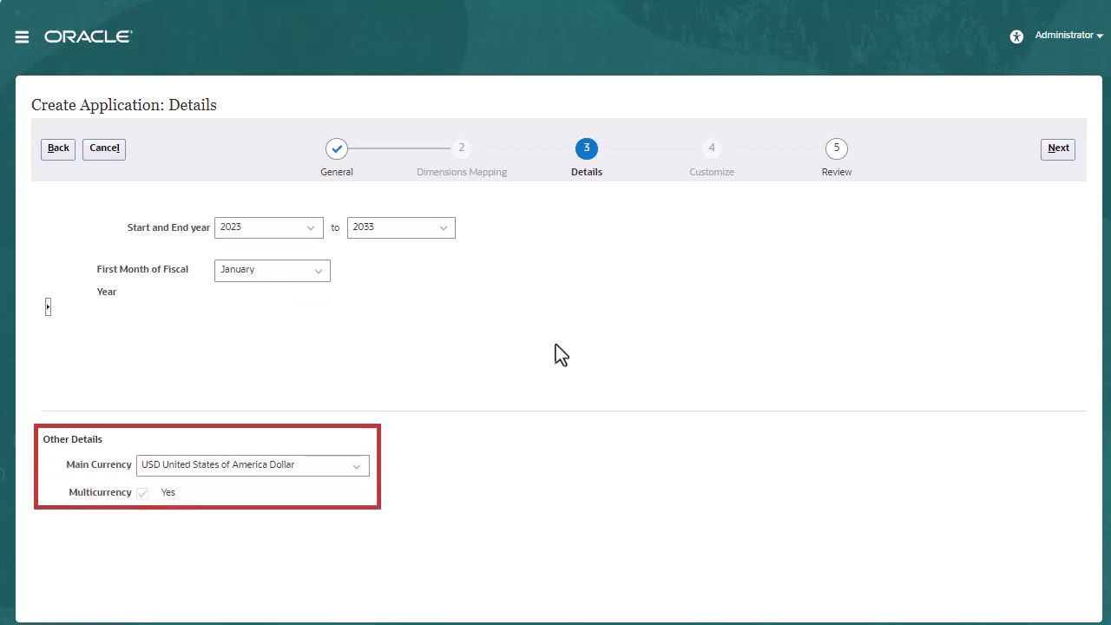
click(1067, 156)
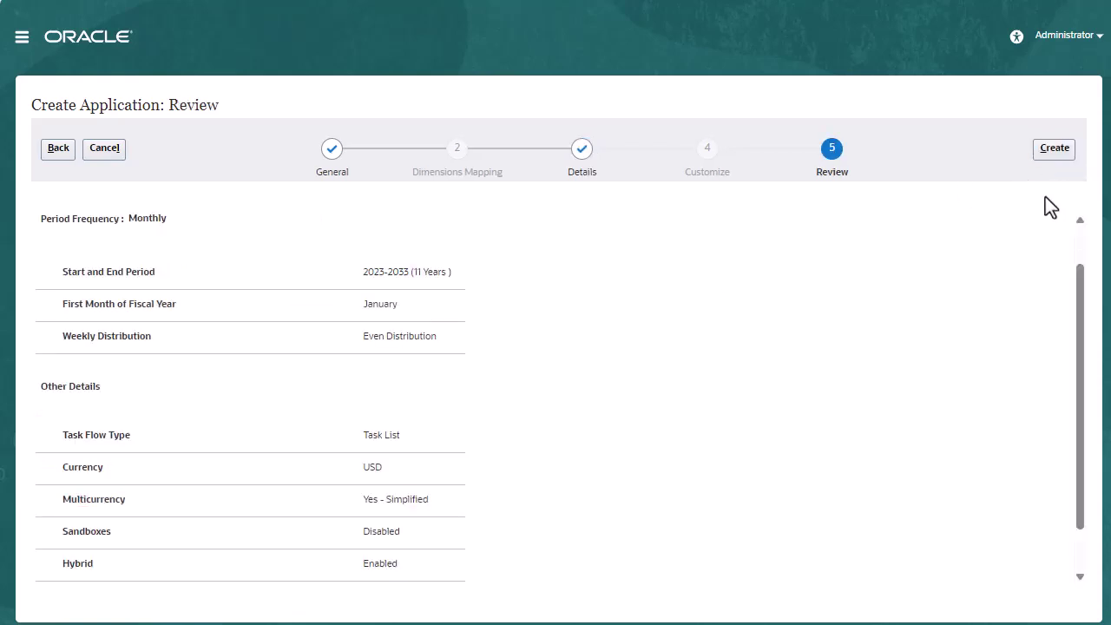
- Create the PCFDemo application and go to its Cash Forecasting configuration page
click(1050, 153)
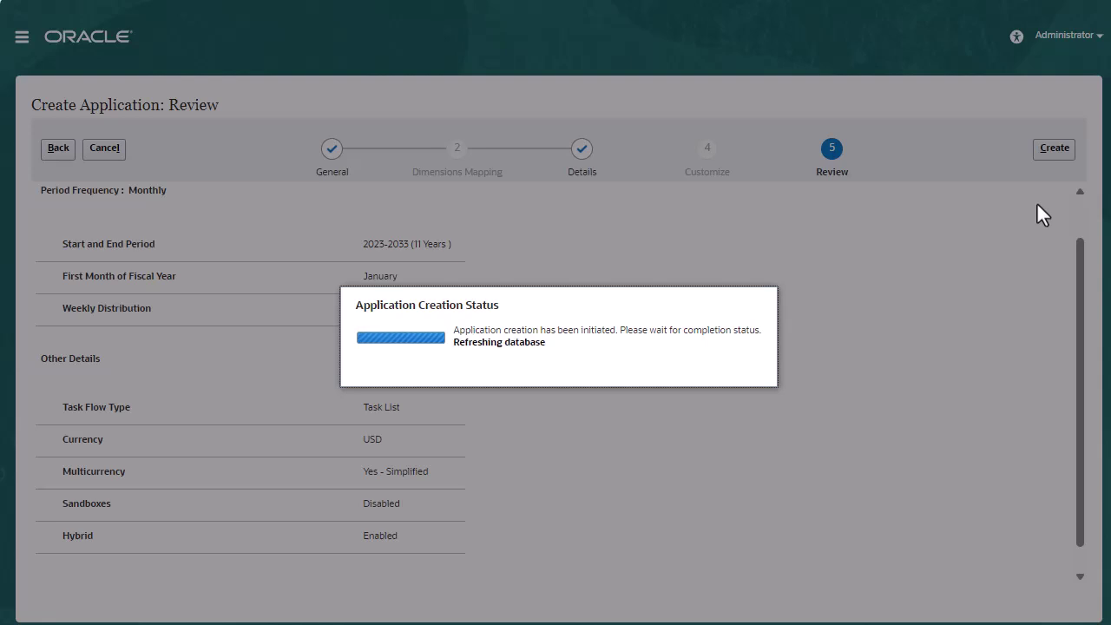
click(677, 370)
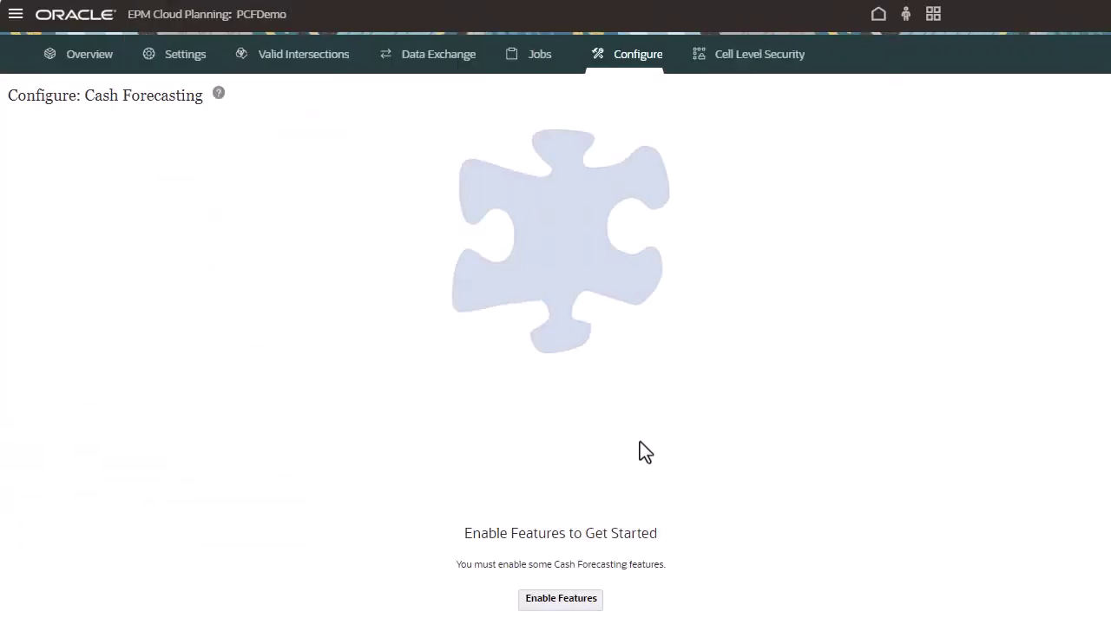
- Enable Cash Forecasting with Daily and weekly Periodic time granularity
click(586, 604)
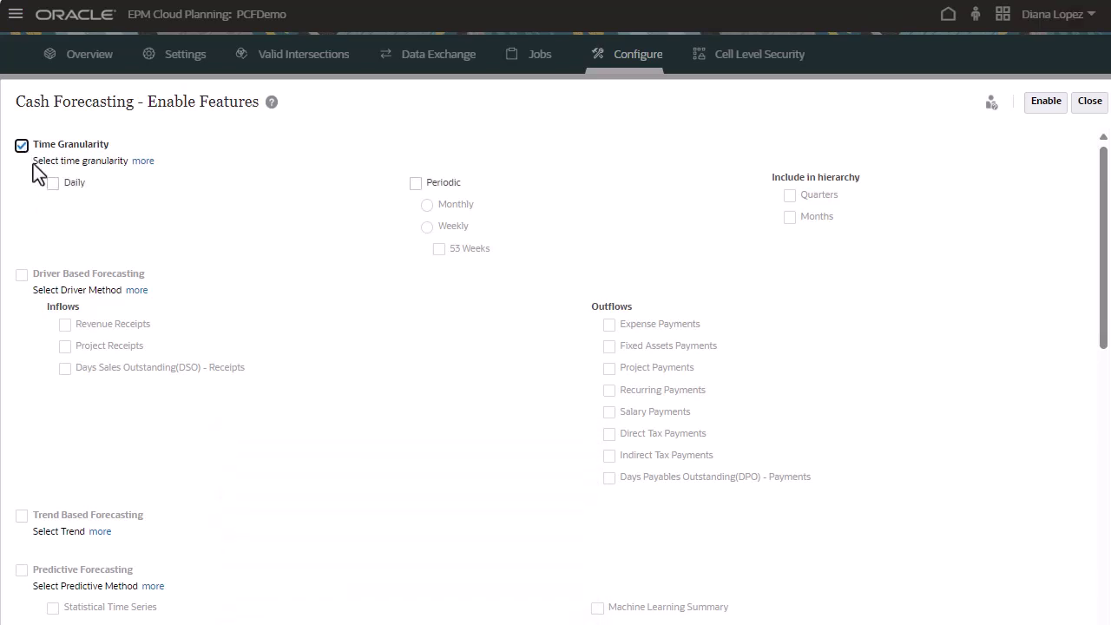
click(53, 185)
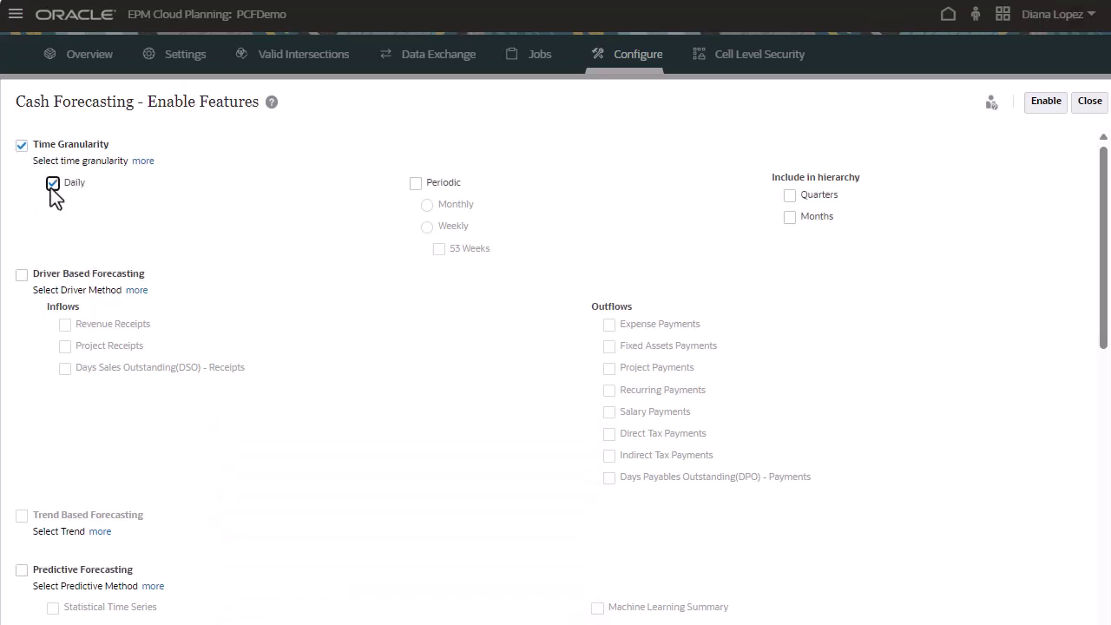
click(413, 185)
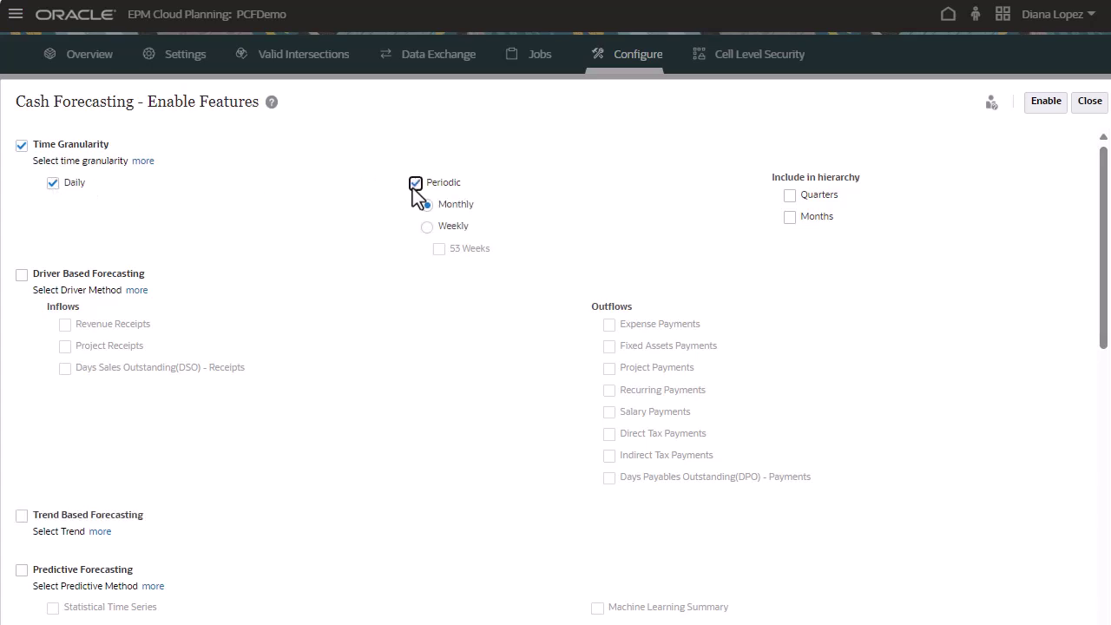
click(427, 228)
- Turn on driver-based forecasting for Revenue Receipts, Days Sales Outstanding, Expense and Salary Payments
click(21, 275)
click(64, 324)
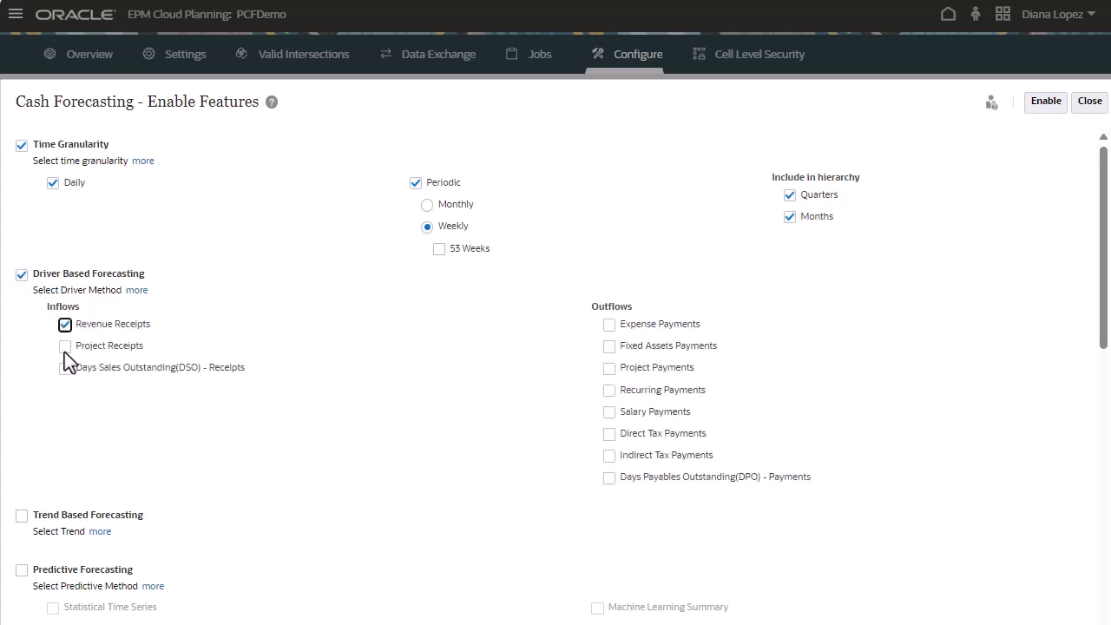
click(65, 370)
click(608, 325)
click(610, 412)
- Turn on trend-based and predictive forecasting using statistical time series and machine learning summary prediction
drag(1102, 339, 1105, 466)
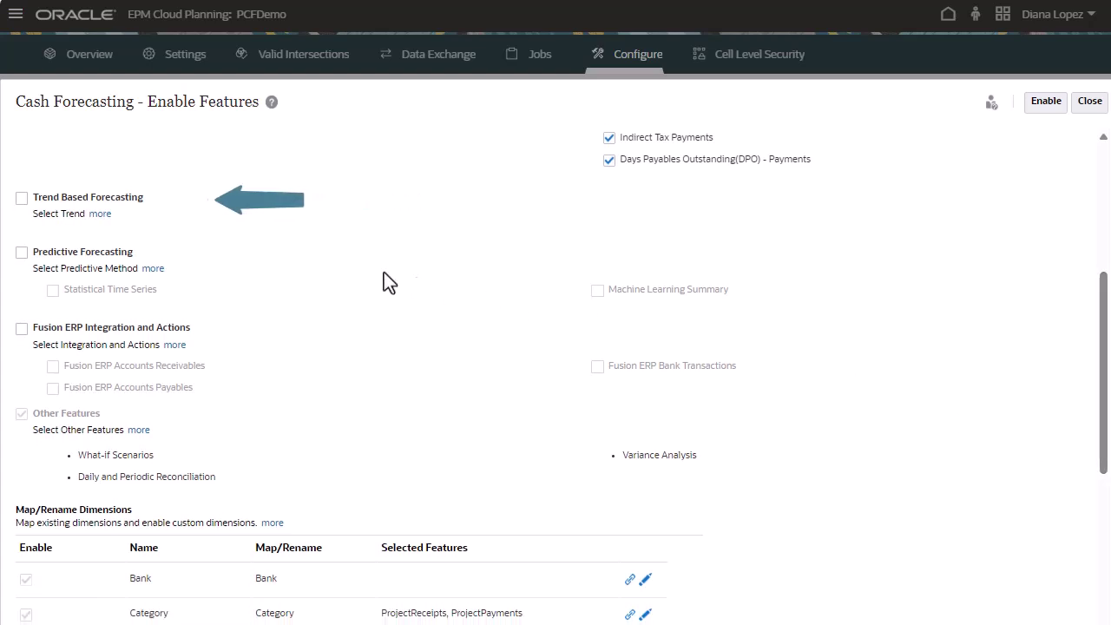
click(22, 198)
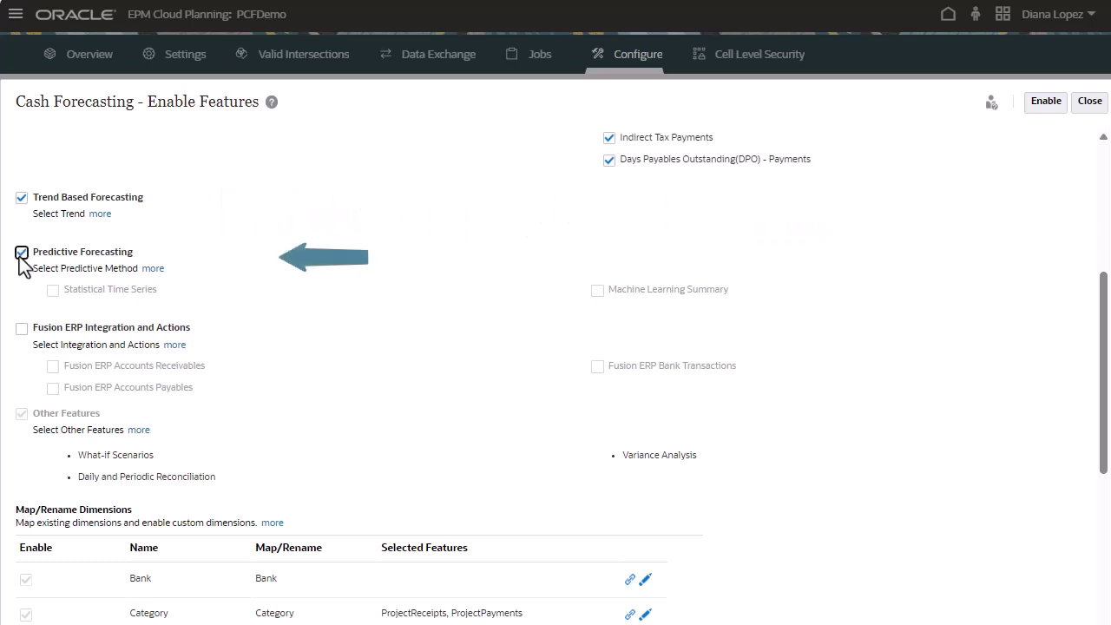
click(22, 253)
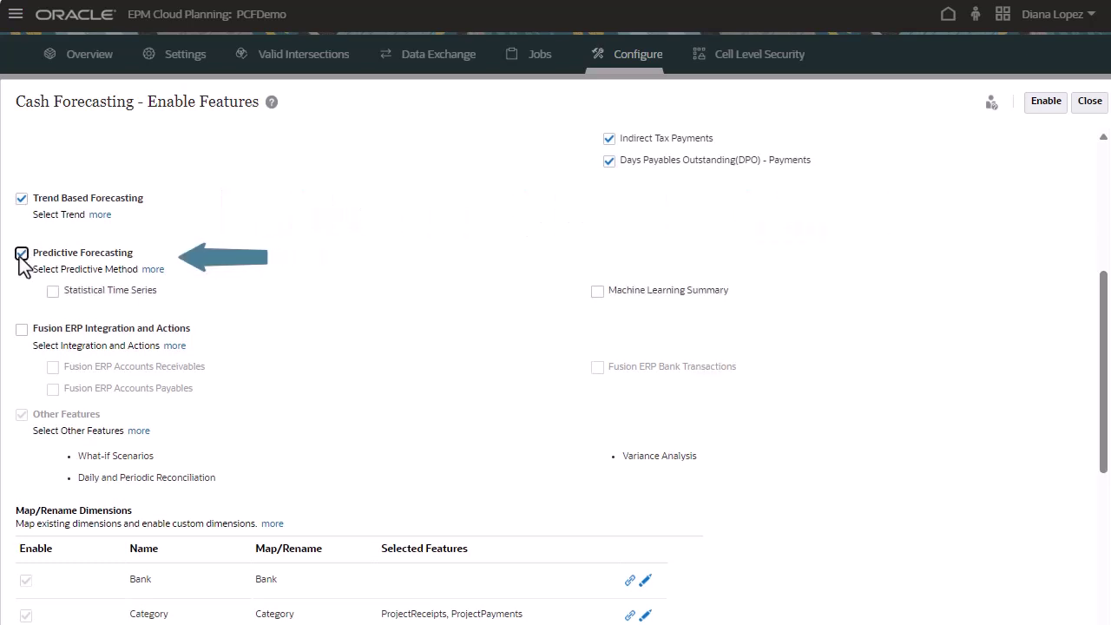
click(52, 291)
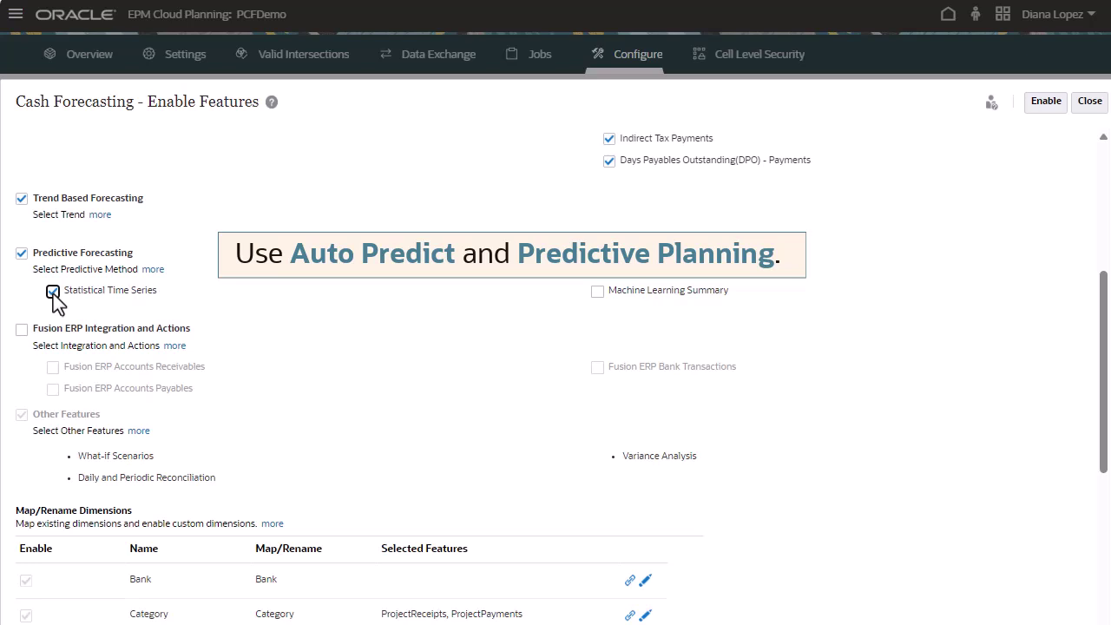
click(597, 292)
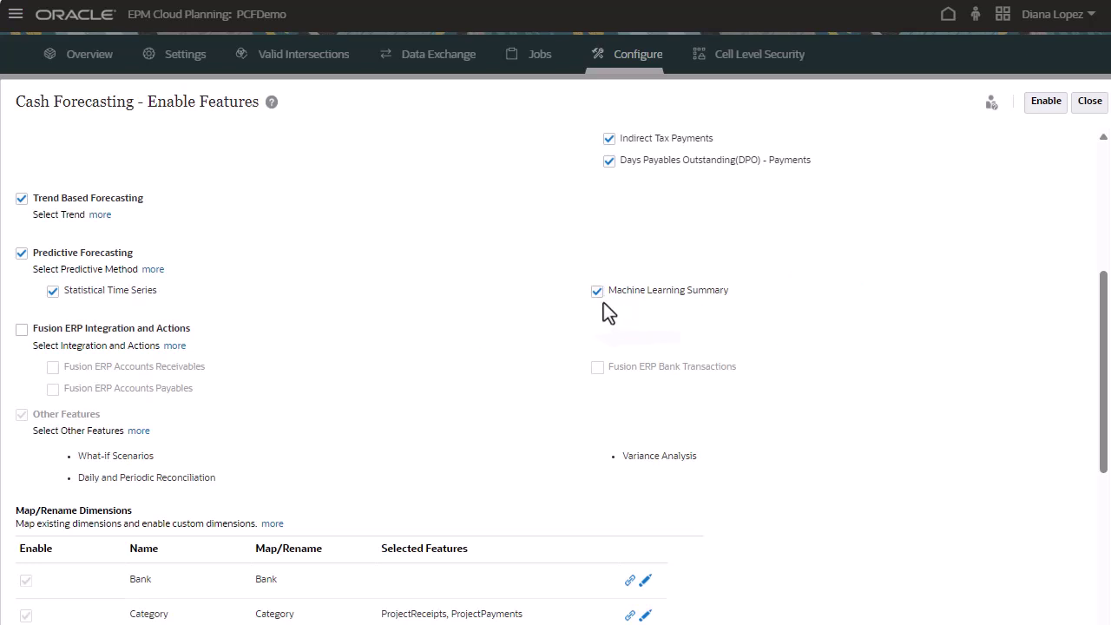
- Enable Fusion ERP integration for Accounts Receivables, Accounts Payables and Bank Transactions
click(21, 331)
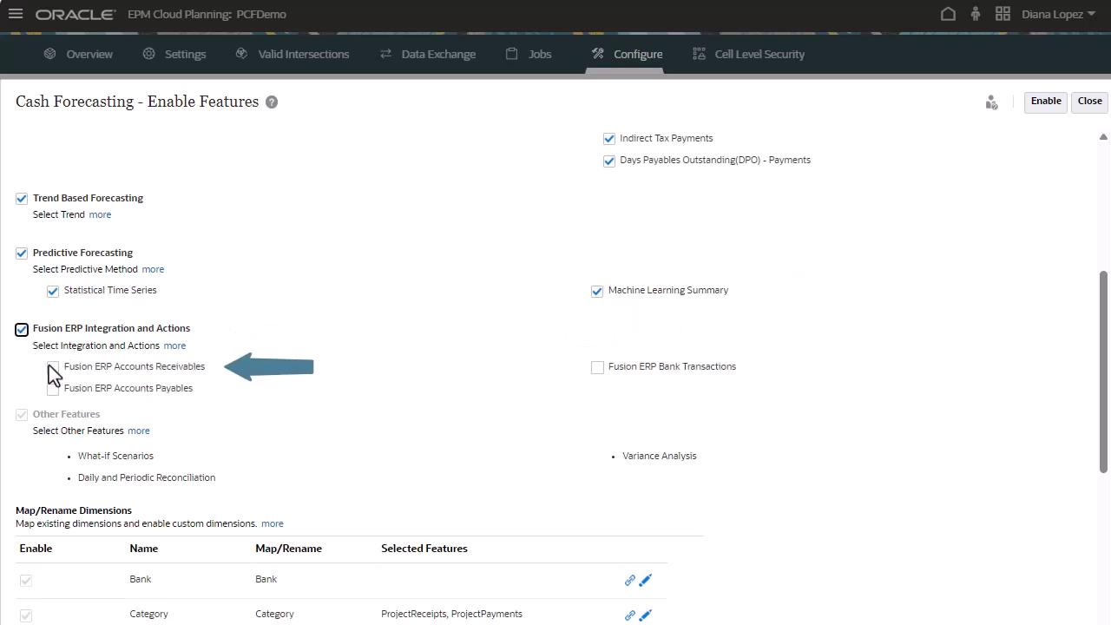
click(50, 366)
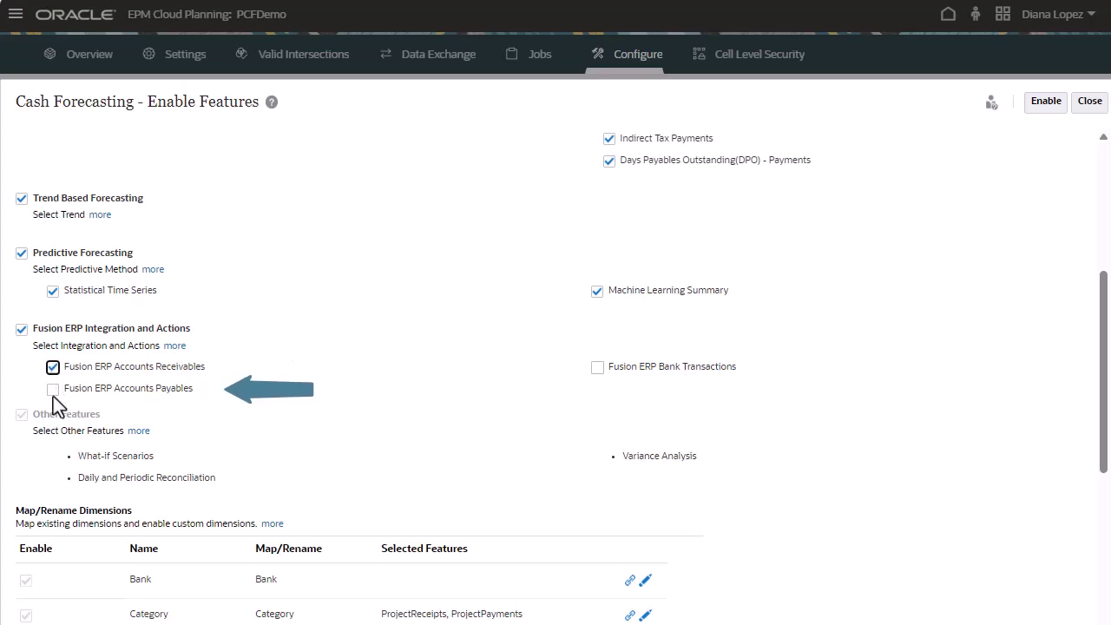
click(53, 396)
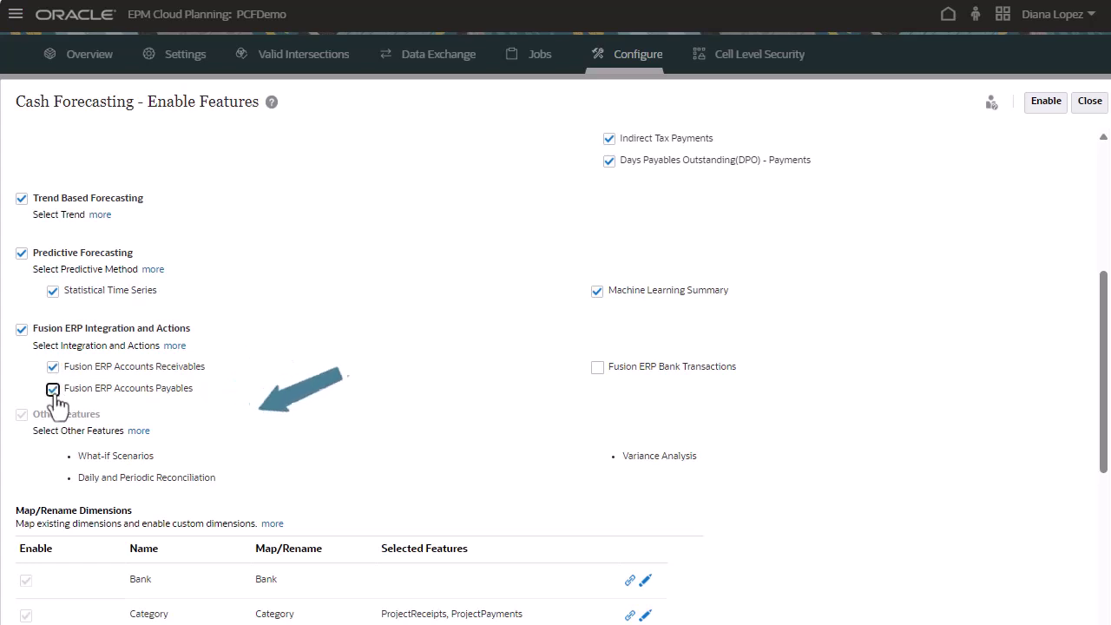
click(596, 367)
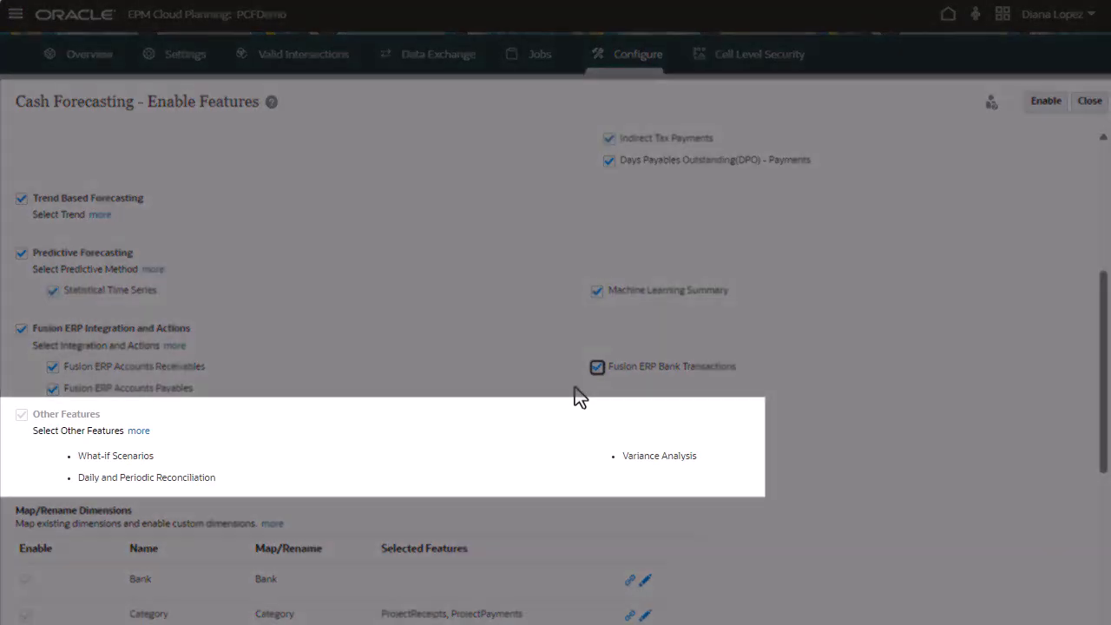
- Enable Custom 1 and map it to Revenue Receipts, Expense Payments and Fixed Assets Payments
scroll(1057, 311, down, 1)
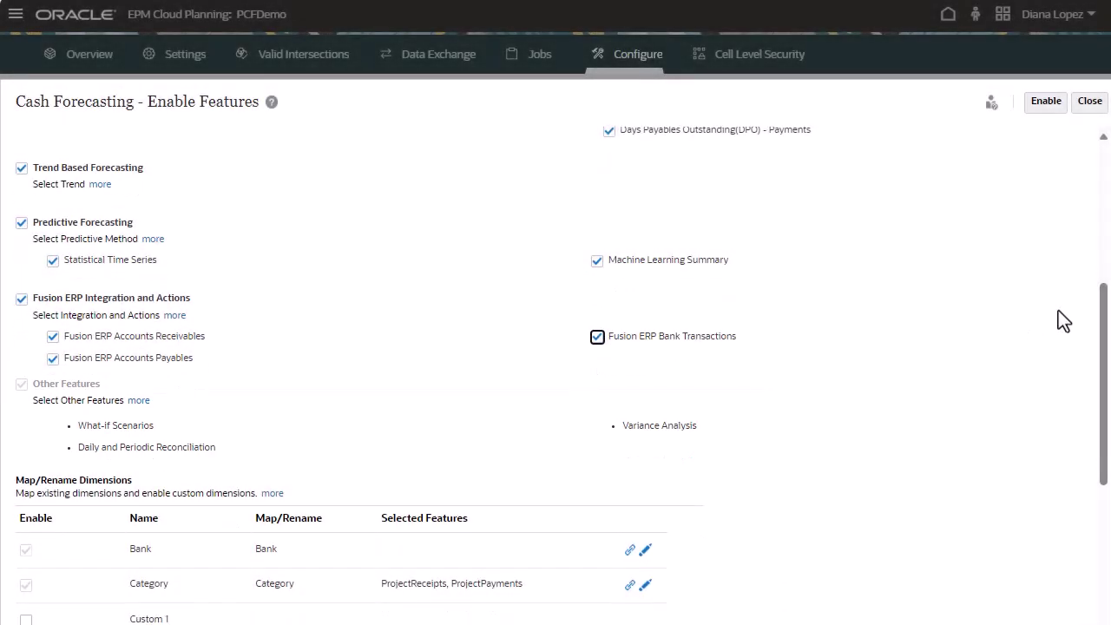
scroll(1059, 330, down, 1)
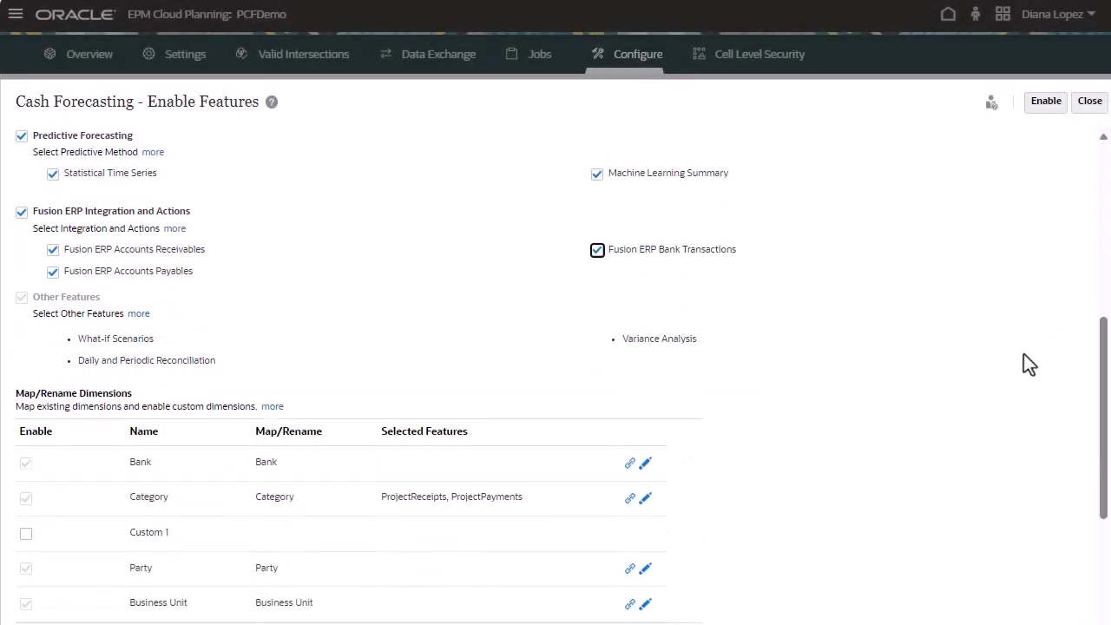
scroll(1024, 364, down, 2)
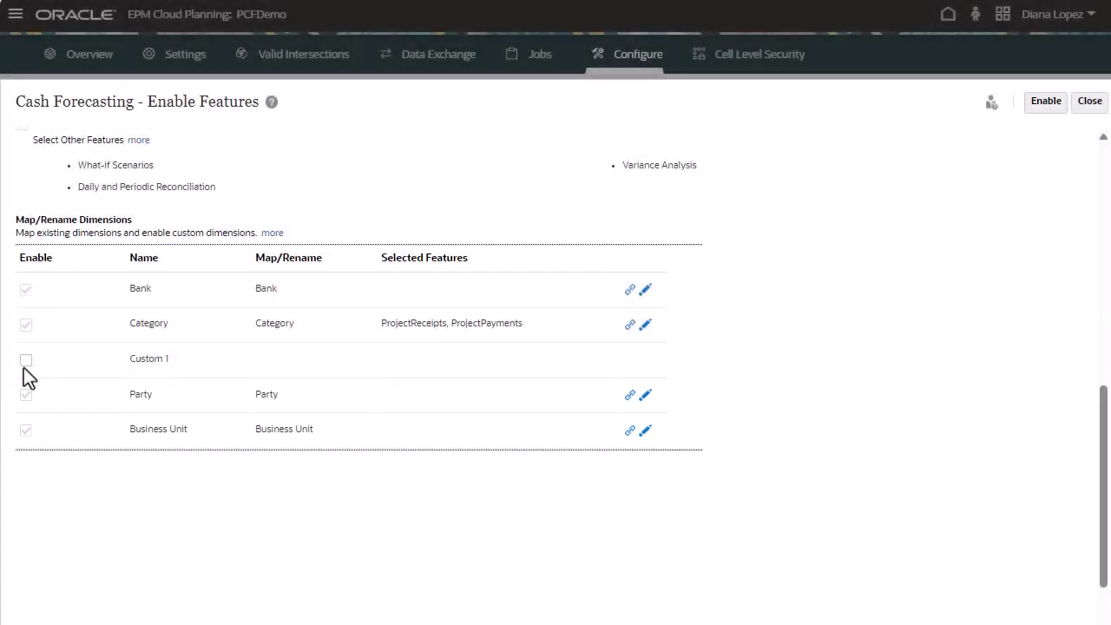
click(26, 360)
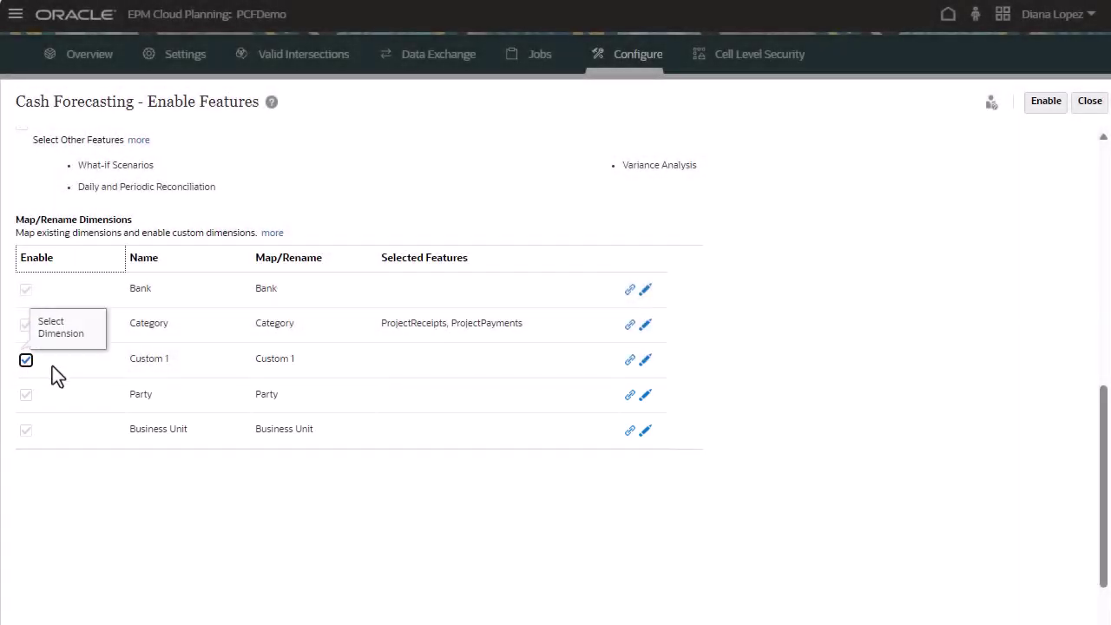
click(630, 361)
click(569, 295)
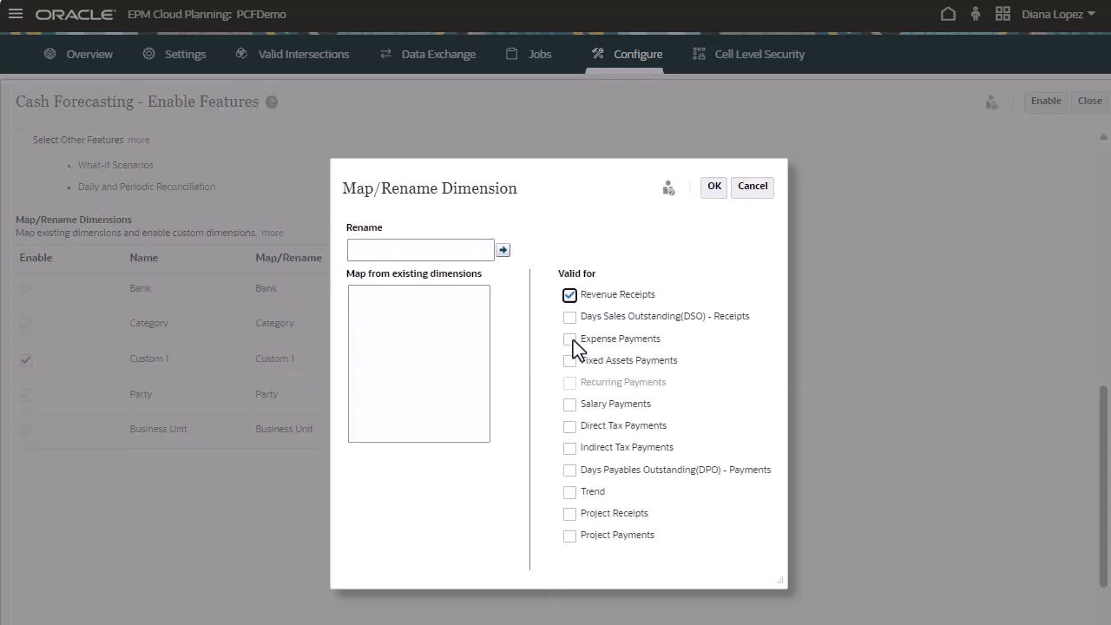
click(569, 338)
click(569, 360)
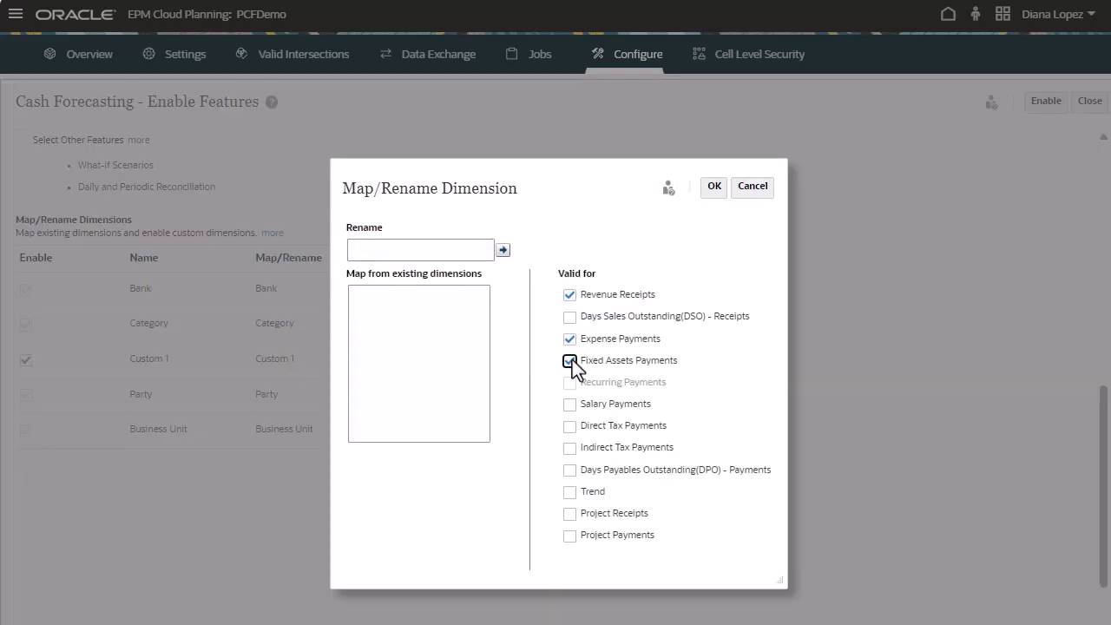
click(713, 187)
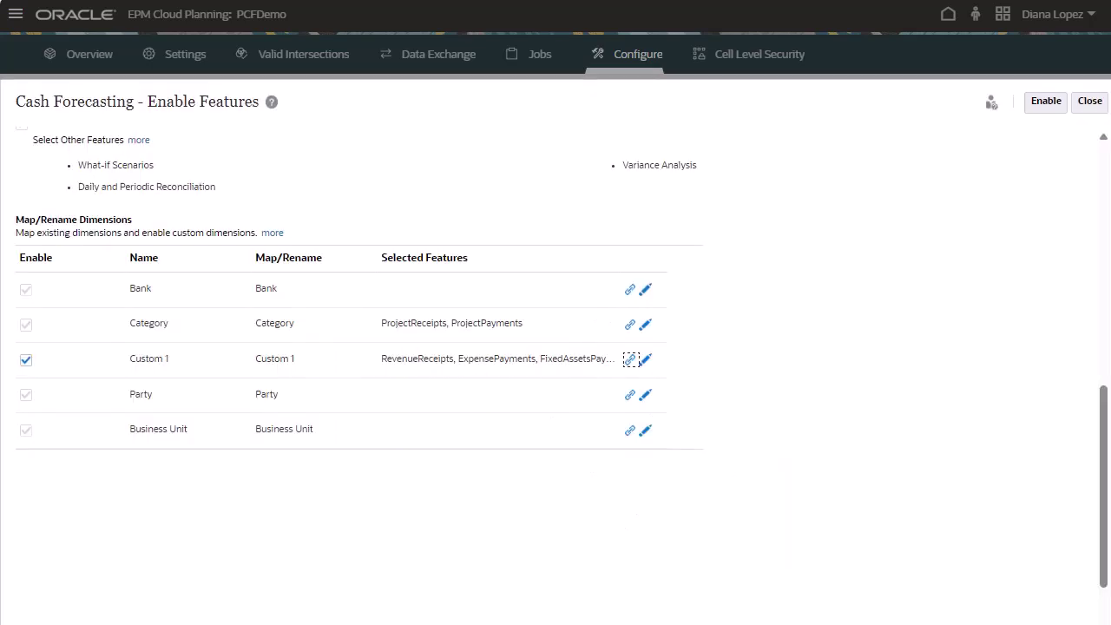
- Map the Business Unit dimension to Trend
click(630, 431)
click(572, 491)
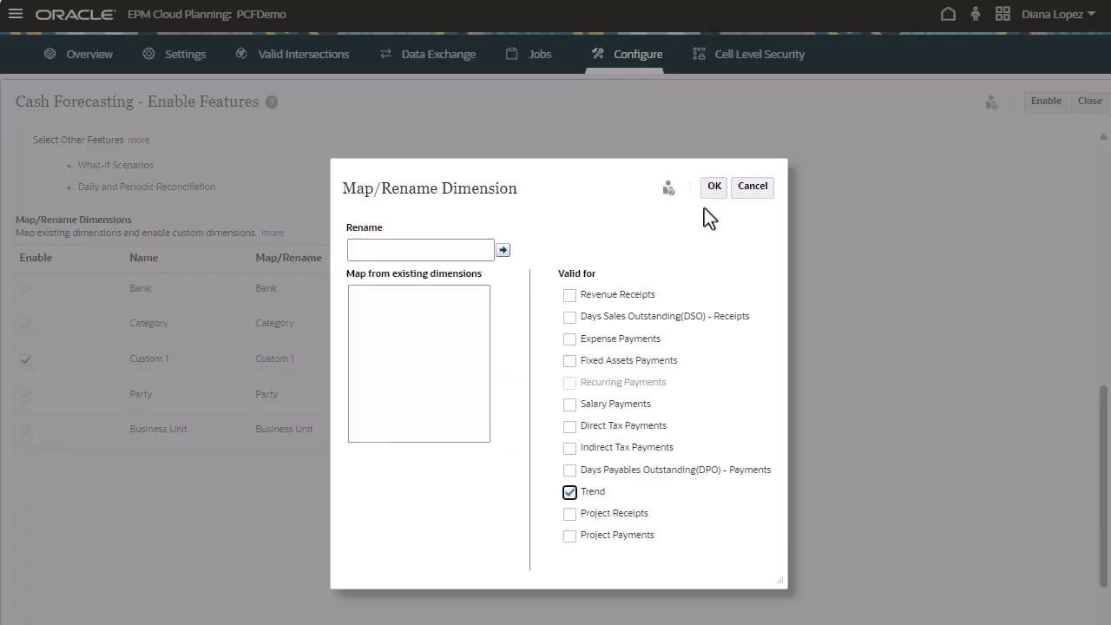
click(712, 187)
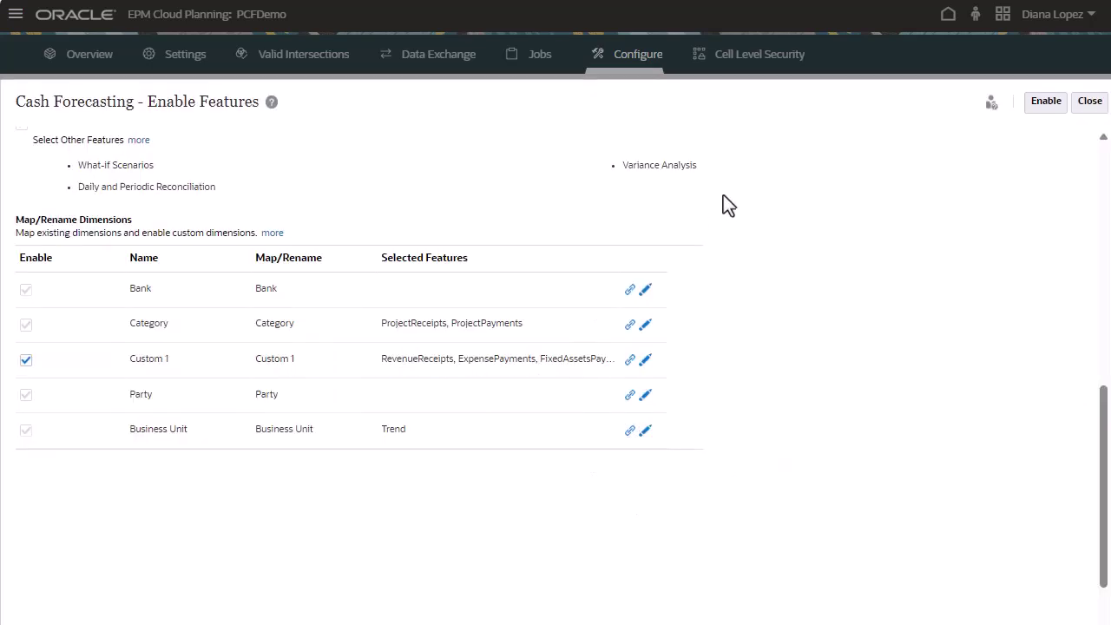
- Enable the selected Cash Forecasting features and acknowledge the success message
click(1046, 101)
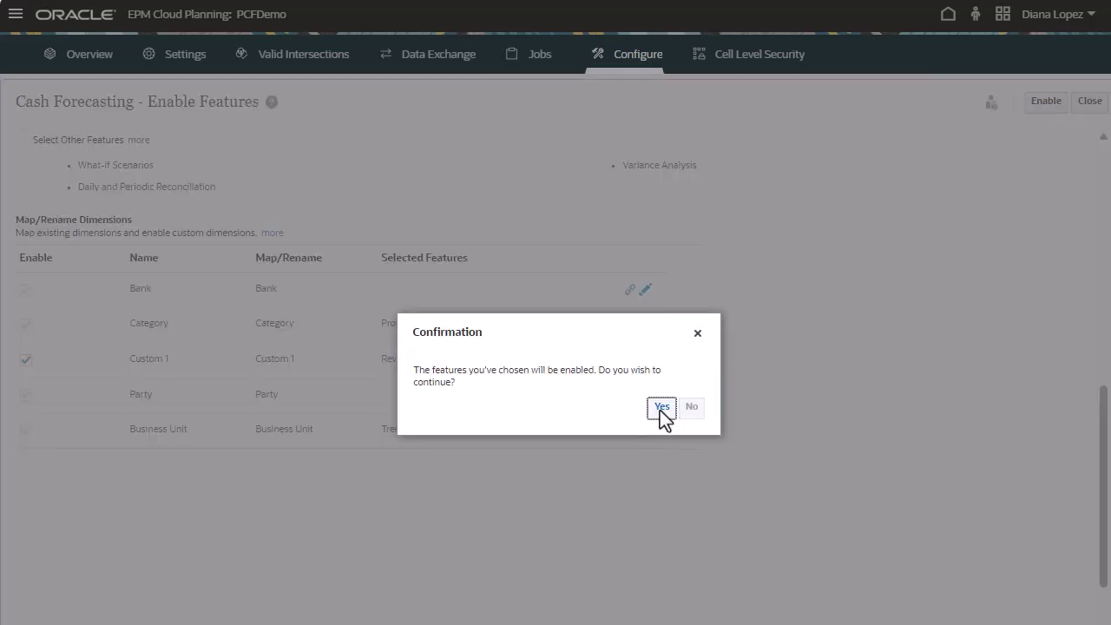
click(661, 407)
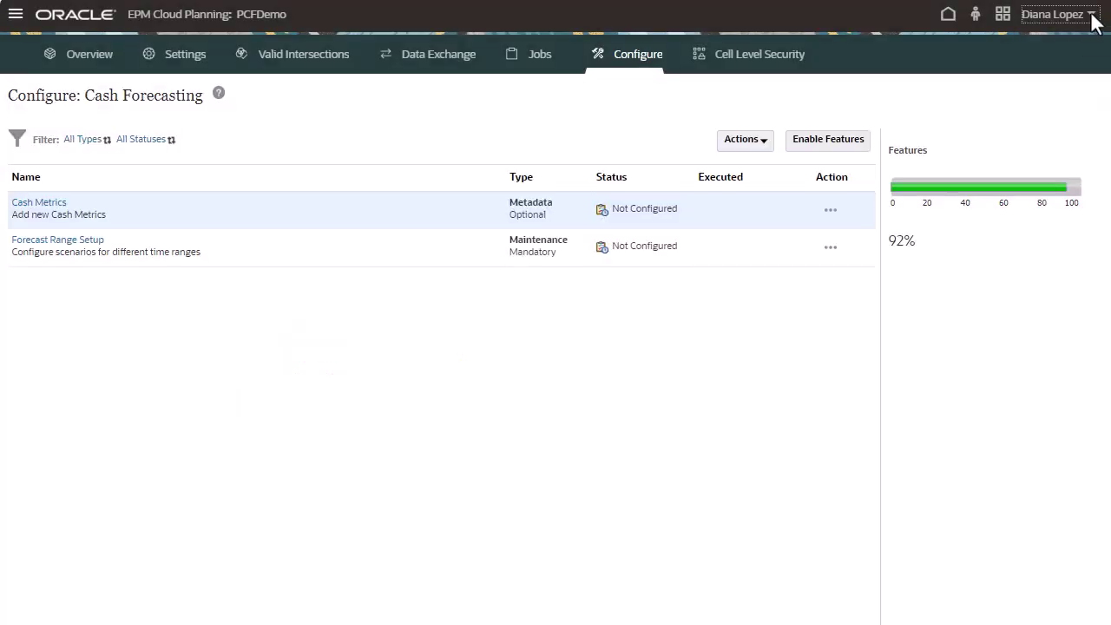
click(1055, 15)
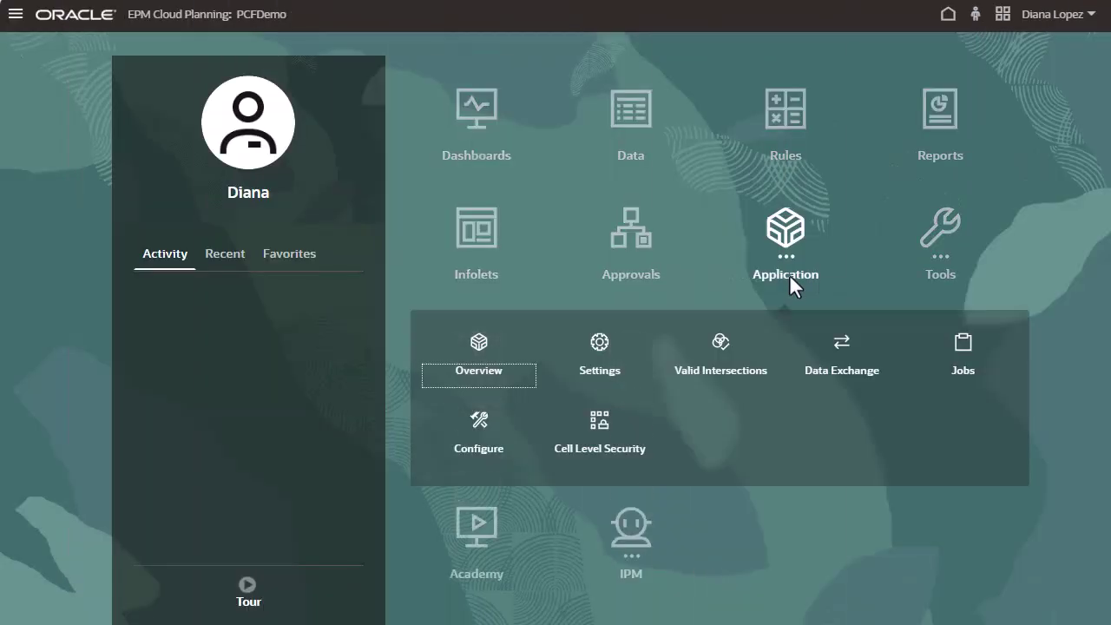
- Open the PCFDemo Application Overview listing cubes CFREP, OEP_RCSH, OEP_DCSH and OEP_PCSH
key(Return)
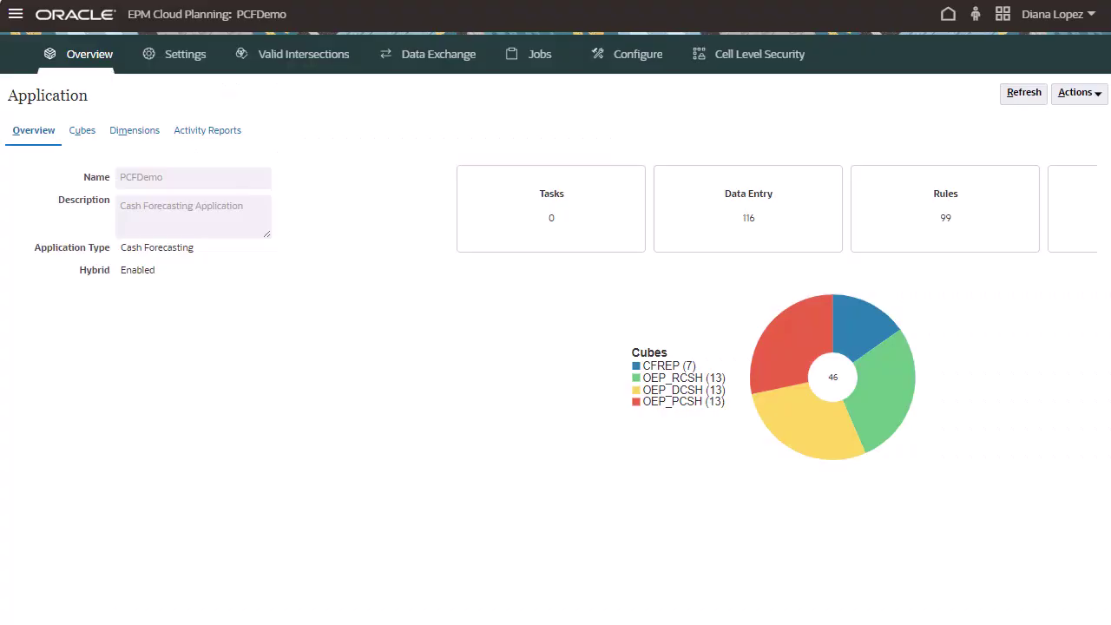